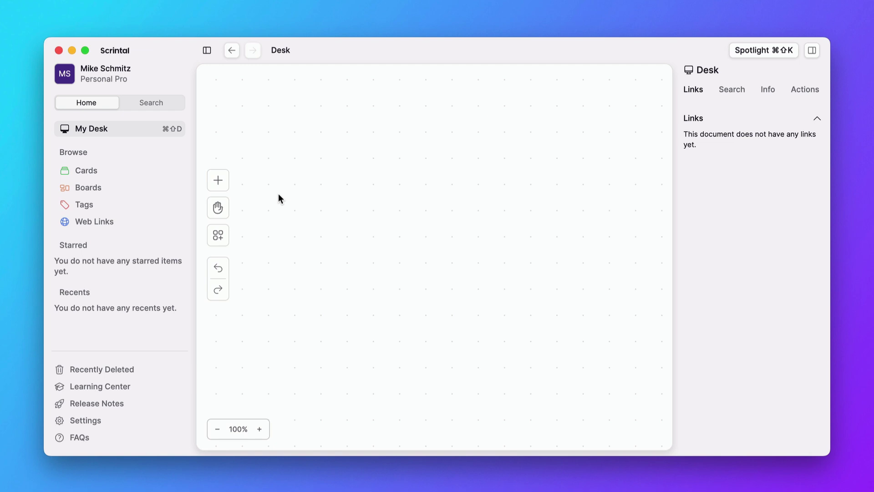
- Add a card titled 'My first note' to the Desk
click(224, 186)
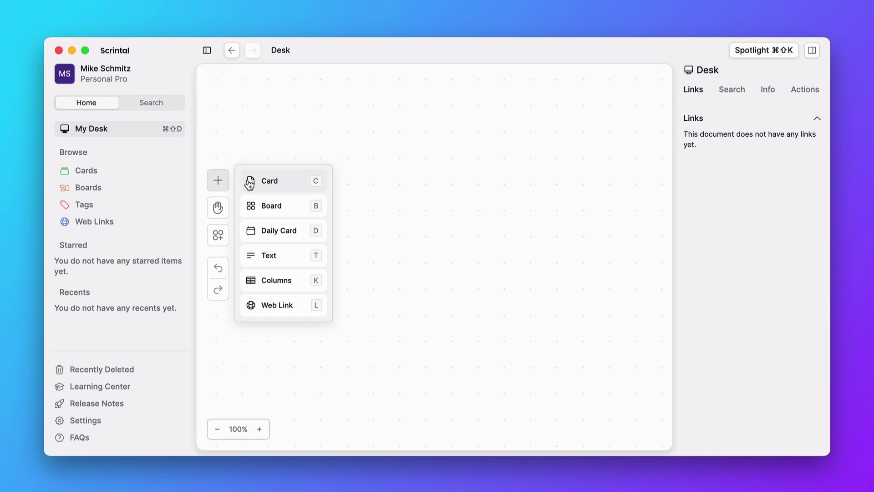
click(279, 183)
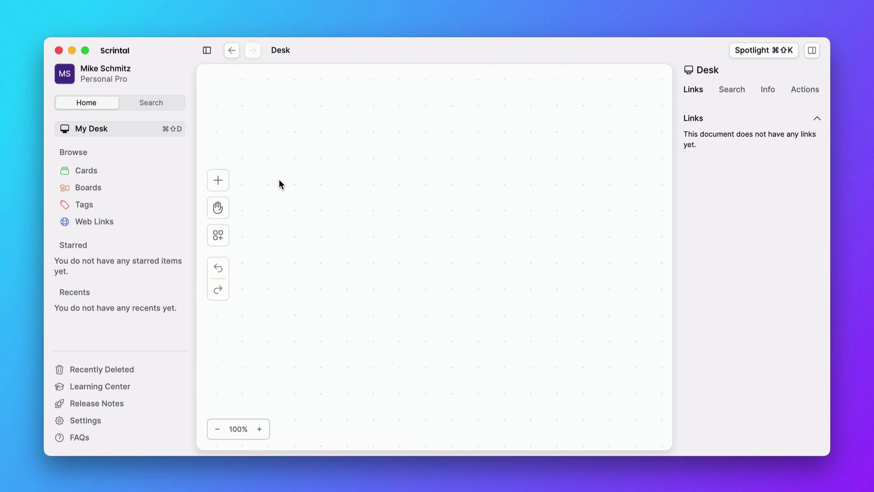
click(277, 165)
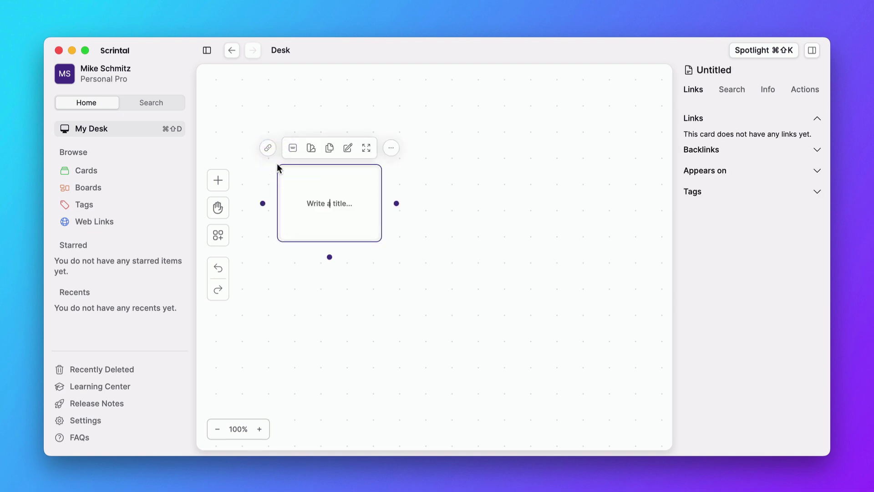
text(My first note)
click(337, 305)
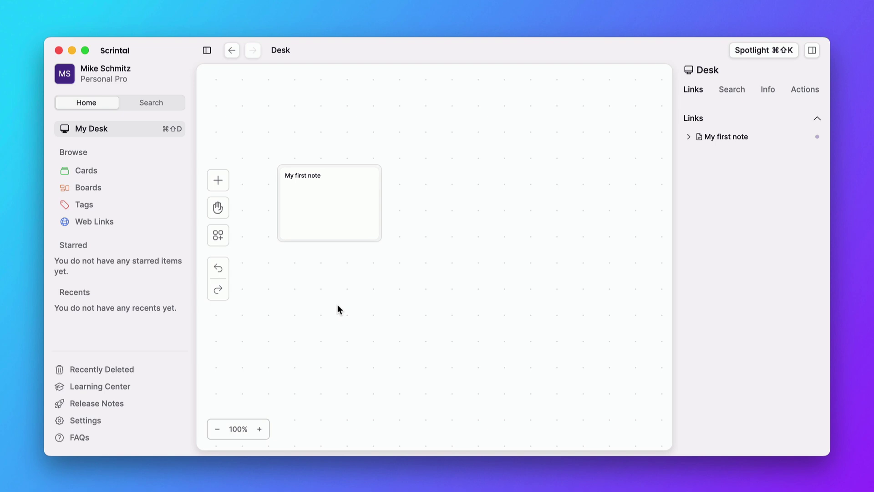
- Place a second card titled 'Another note' below My first note
key(c)
click(337, 305)
text(Another note)
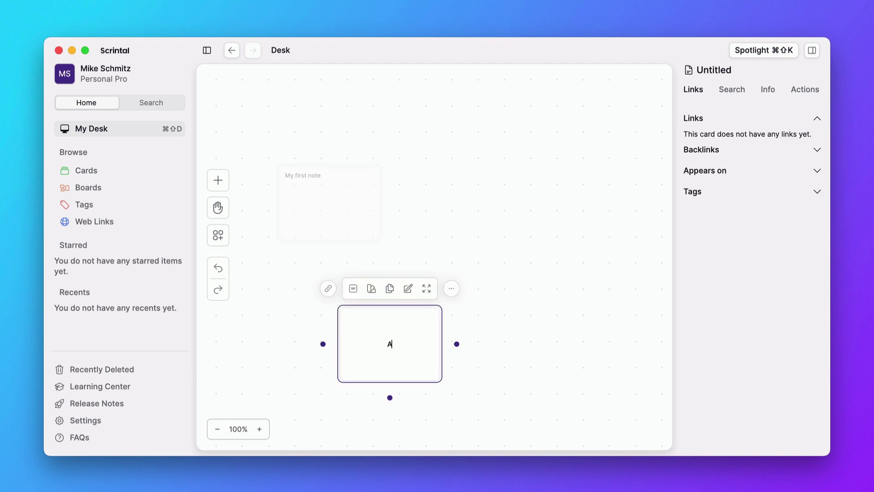
click(293, 332)
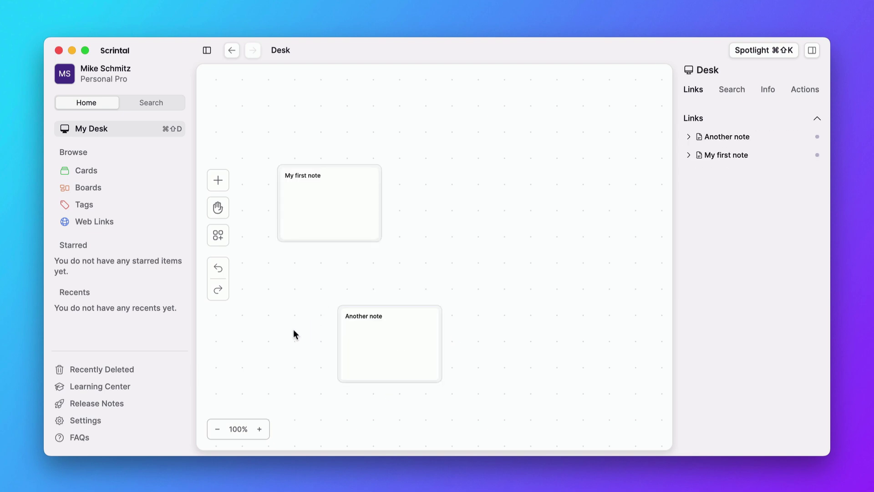
click(322, 225)
- Link My first note to Another note and review My first note's contents
click(328, 257)
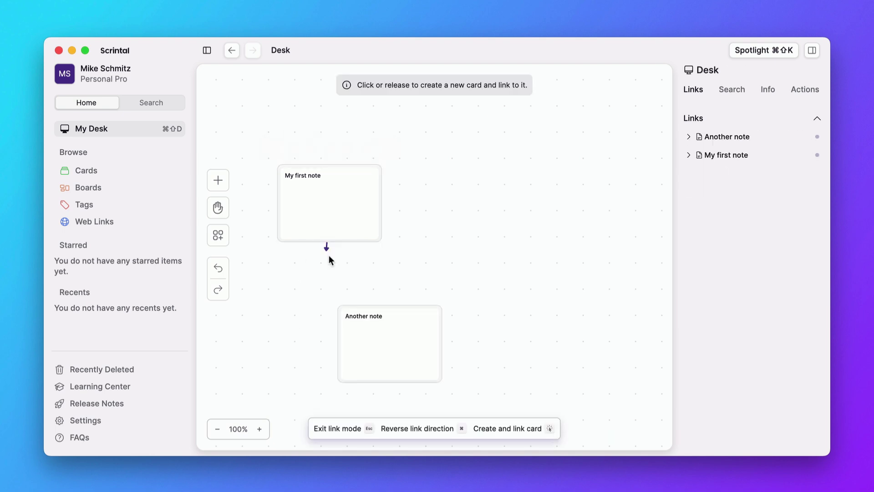
click(379, 306)
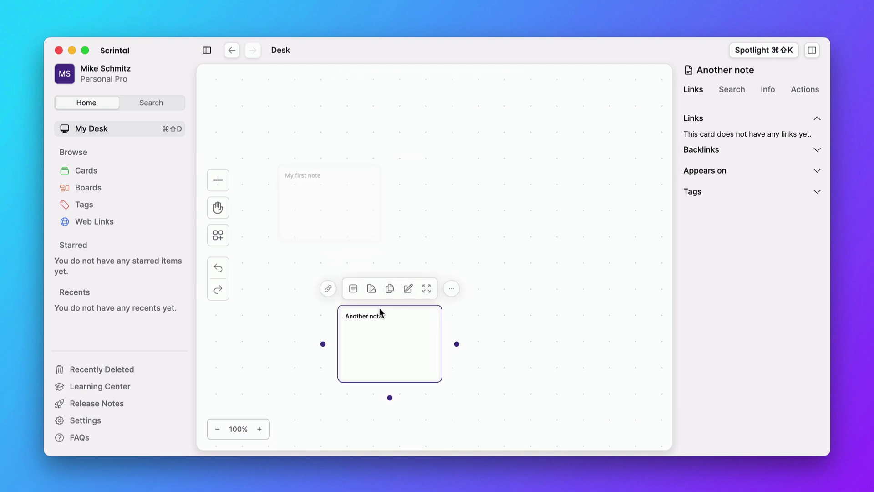
double_click(327, 211)
scroll(392, 261, down, 1)
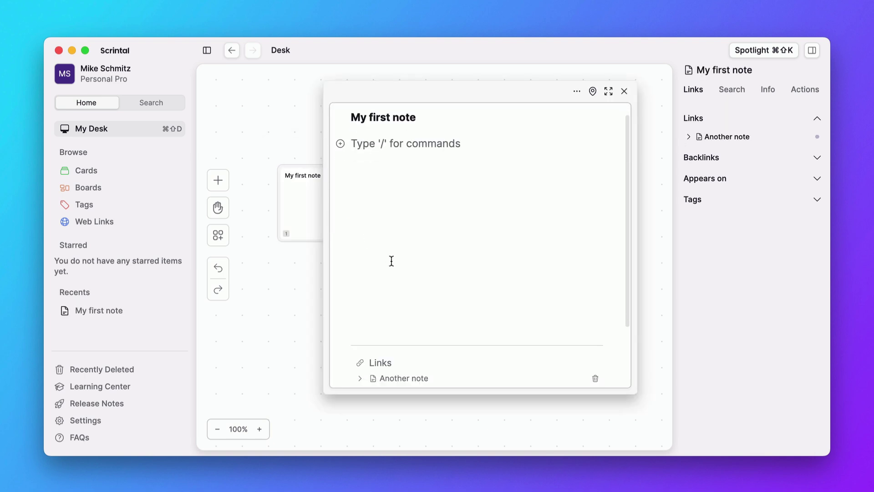
scroll(391, 260, down, 3)
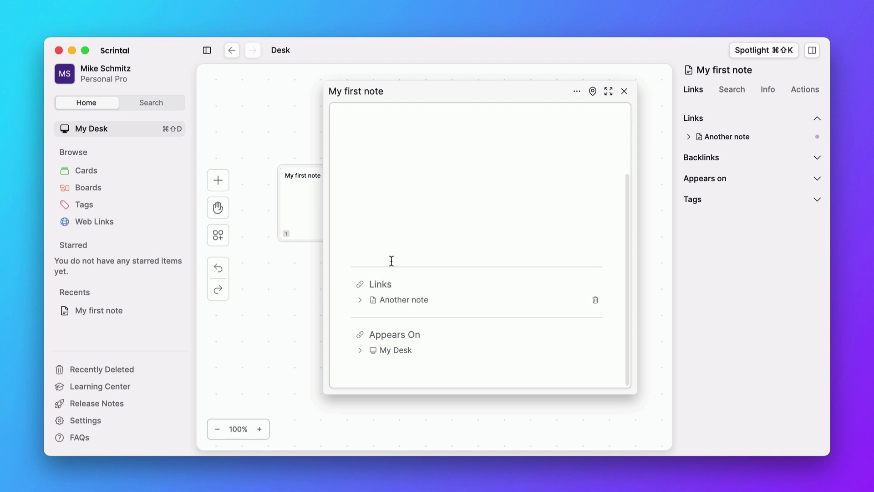
key(Escape)
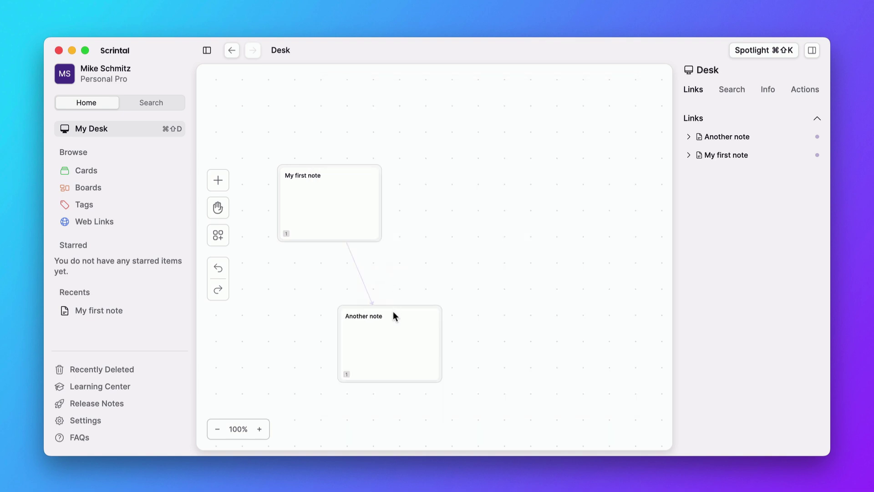
- Inspect the Another note card's contents and links, then close it
double_click(389, 332)
scroll(390, 332, down, 3)
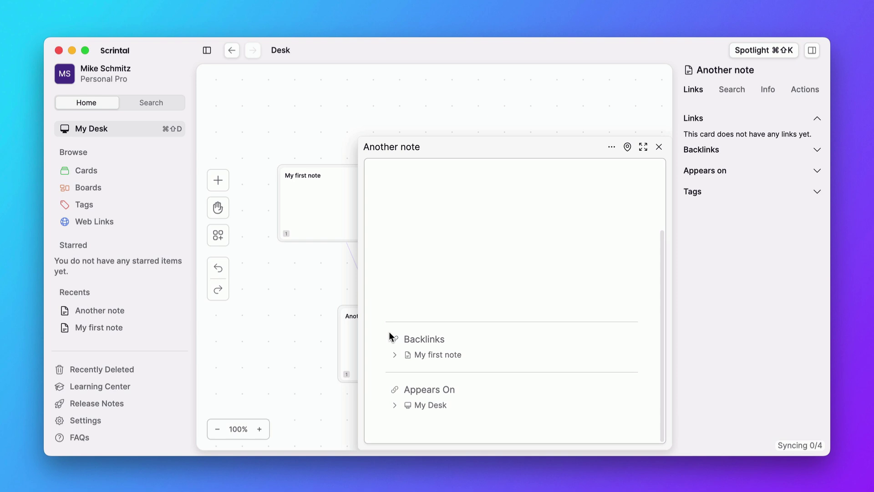
key(Escape)
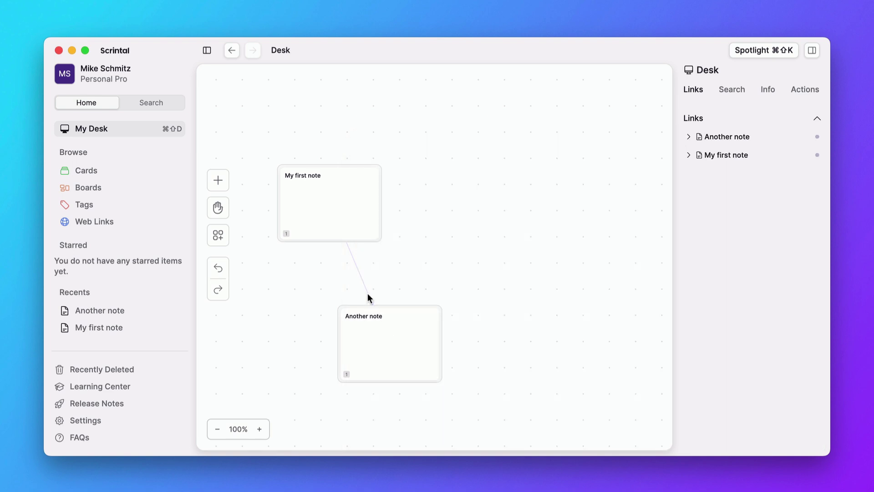
- Reverse the connector's direction so Another note links to My first note
click(367, 289)
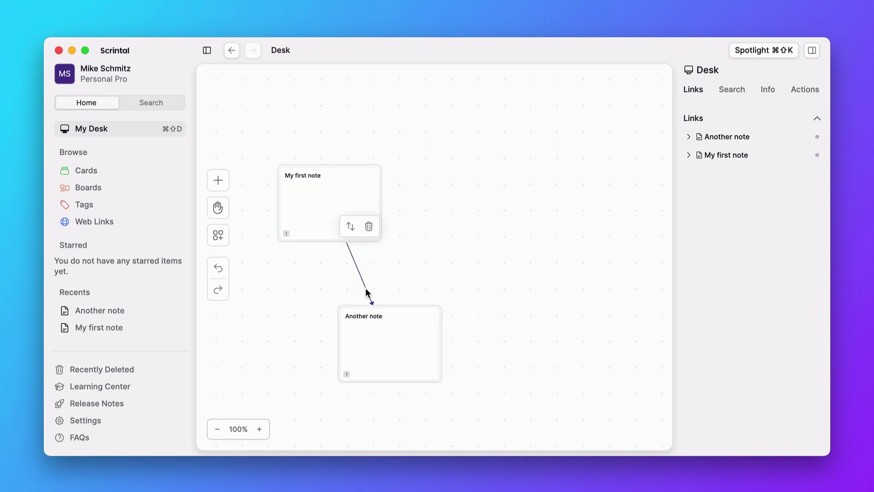
click(350, 226)
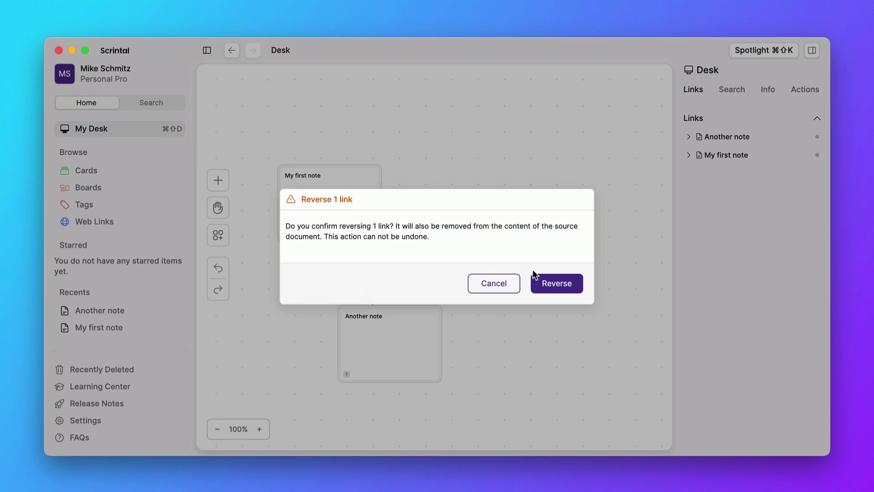
click(553, 282)
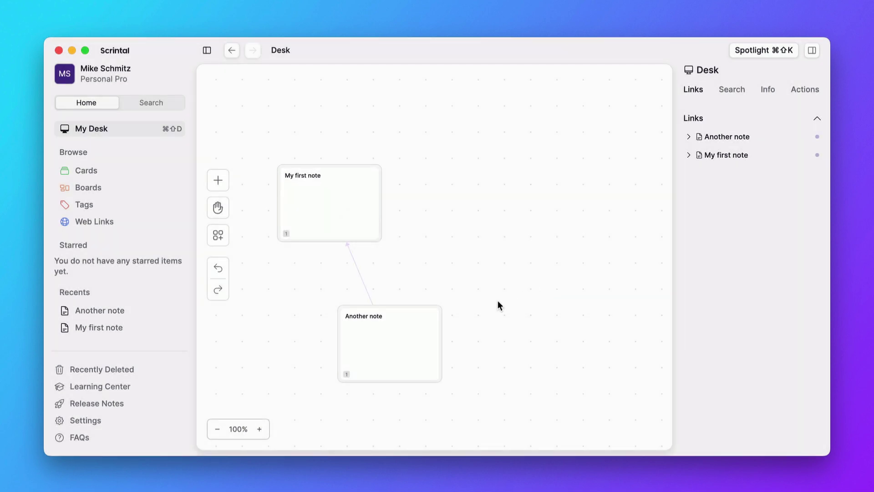
- Check Another note's Links and My first note's Backlinks to verify the reversal
double_click(410, 339)
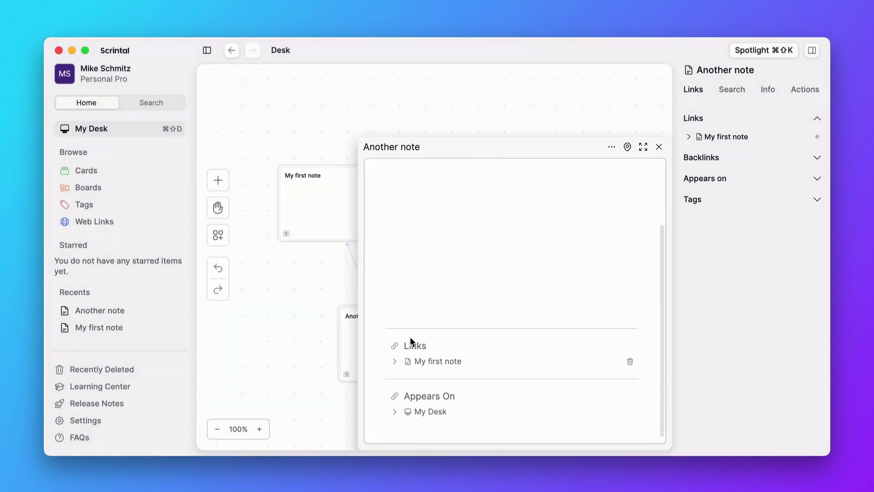
key(Escape)
double_click(339, 212)
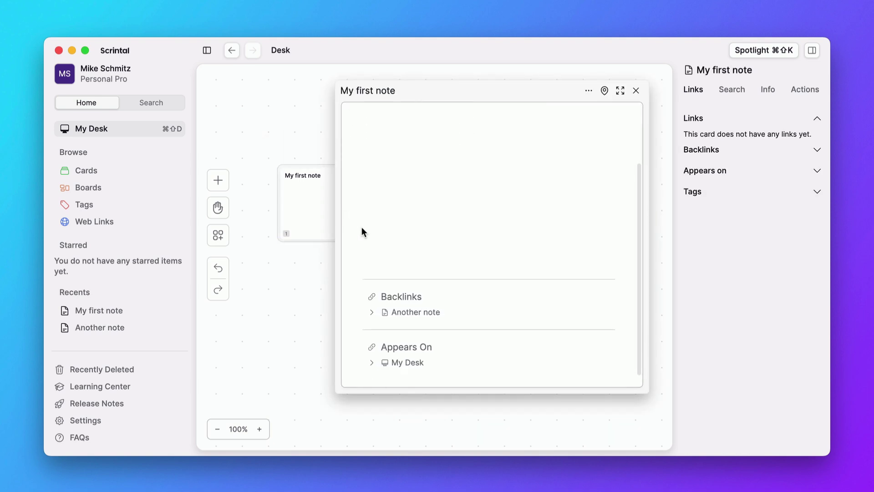
key(Escape)
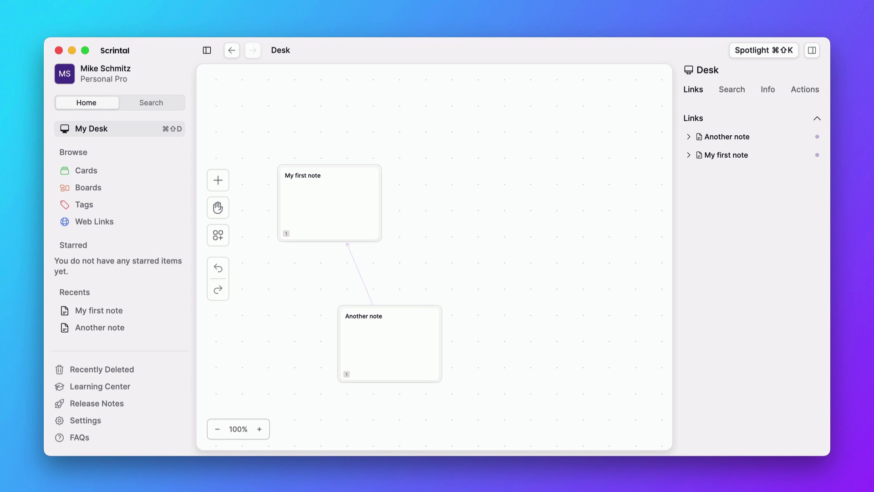
- Add a third card 'Yet another note' with body text 'Here's the text in the note itself.'
key(c)
click(490, 173)
text(Yet another note)
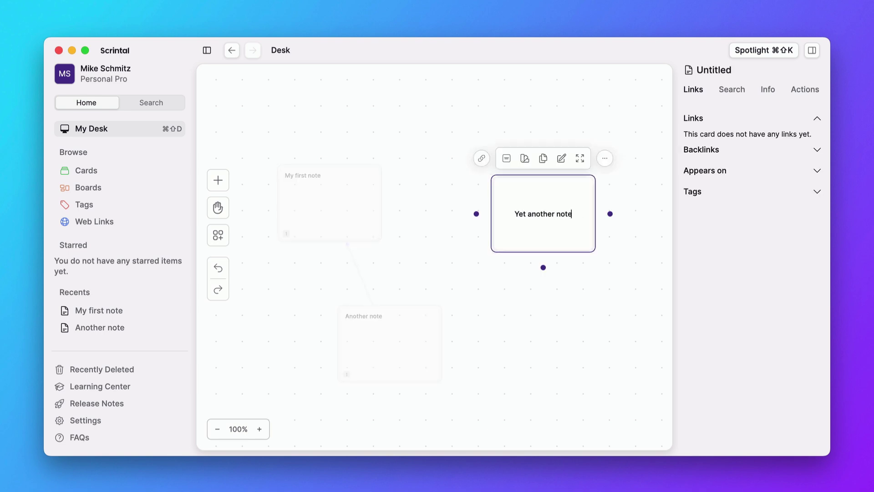
key(Return)
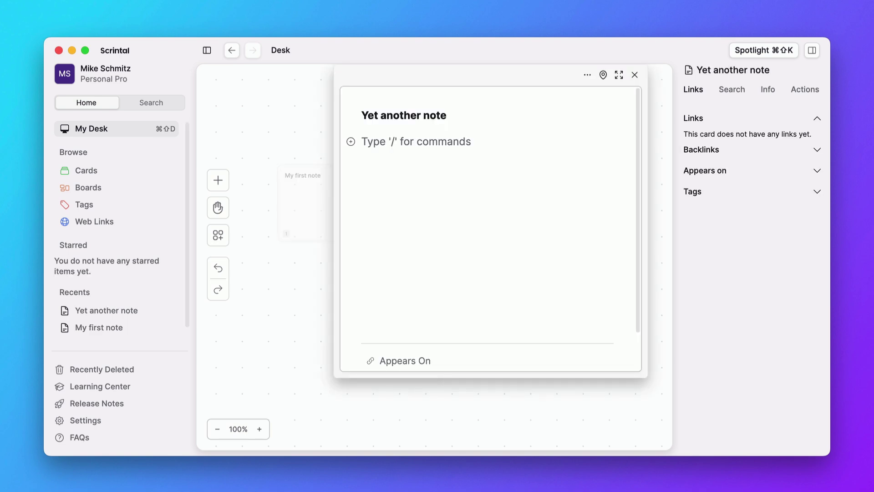
text(Here's the text in the note itself.)
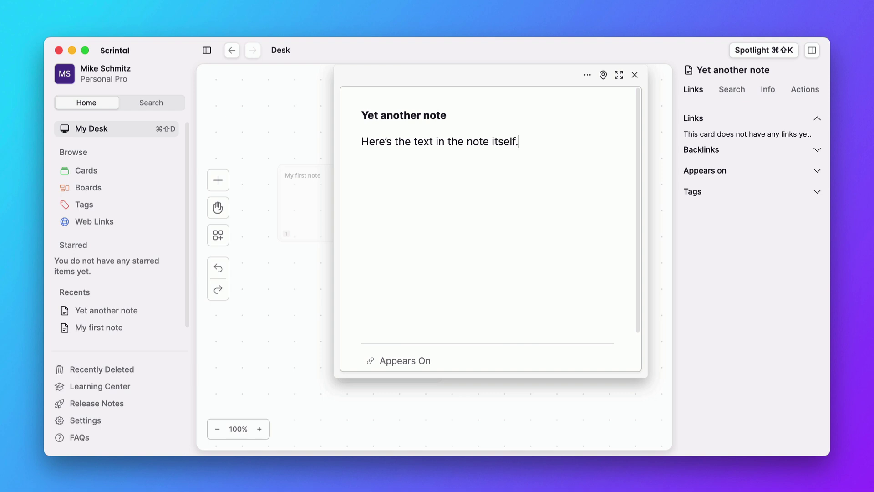
key(Return)
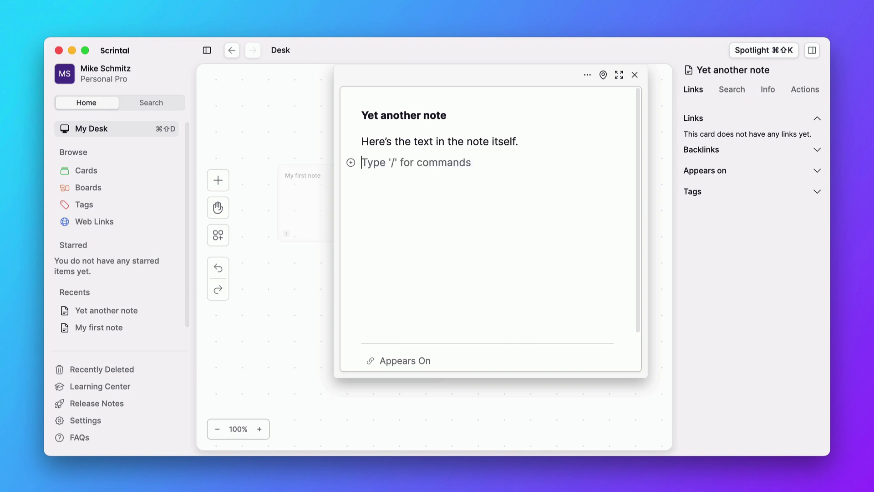
- Insert an inline link to My first note in the body, then close the note
click(351, 163)
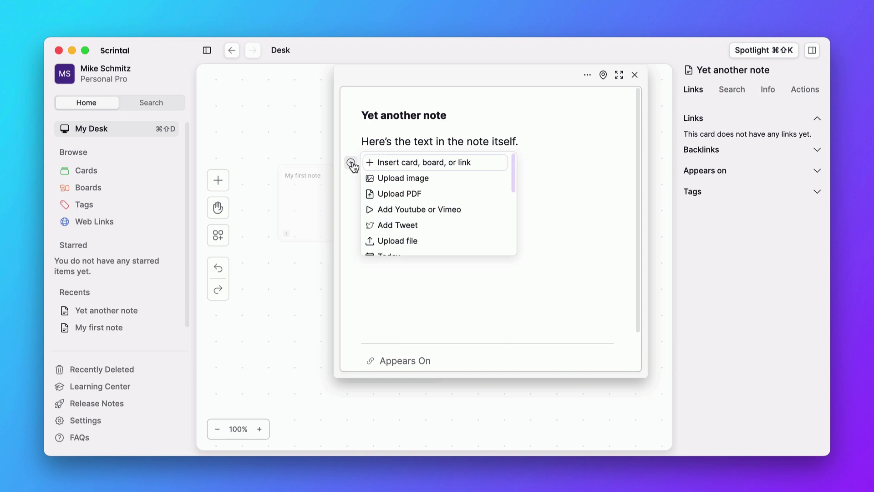
click(386, 162)
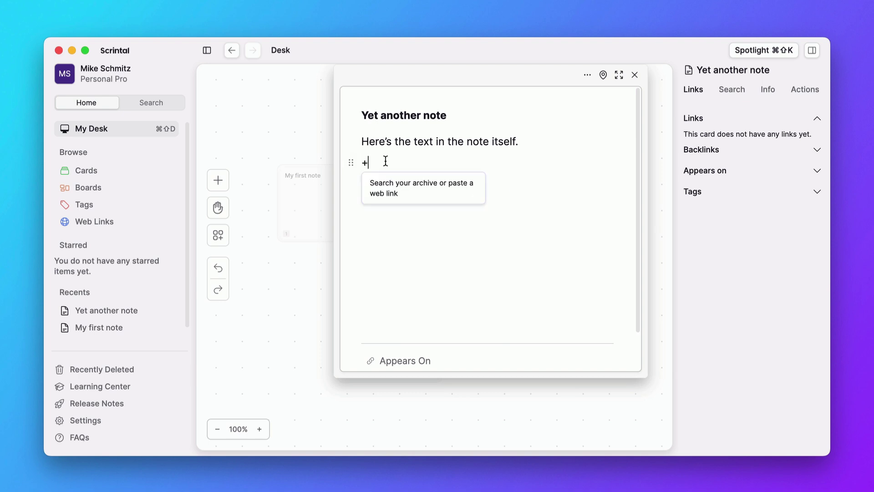
text(My)
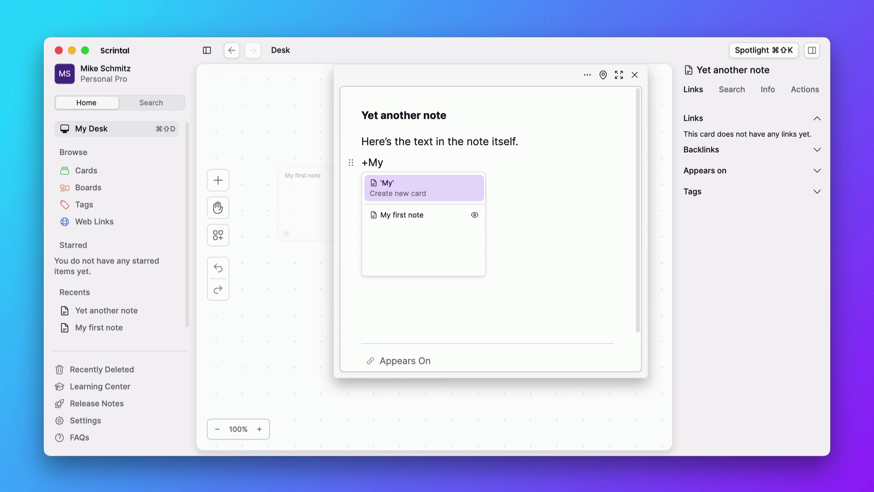
key(Down)
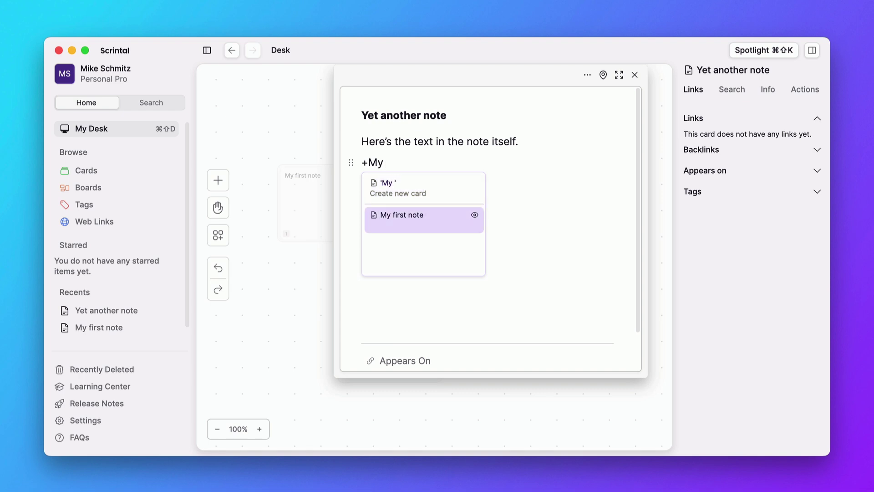
key(Return)
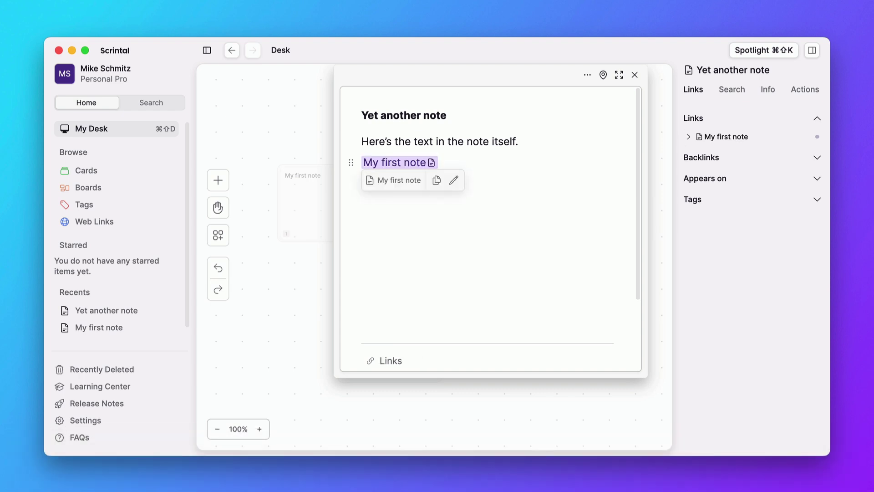
key(Return)
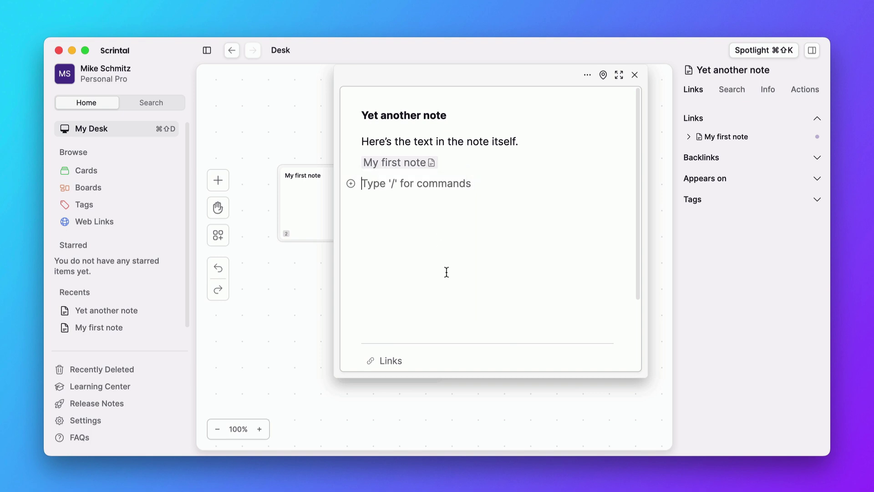
scroll(446, 272, down, 3)
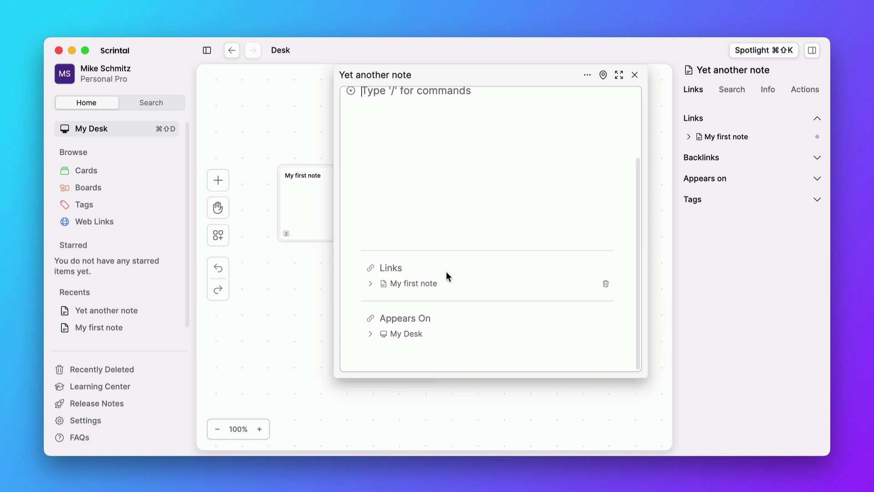
key(Escape)
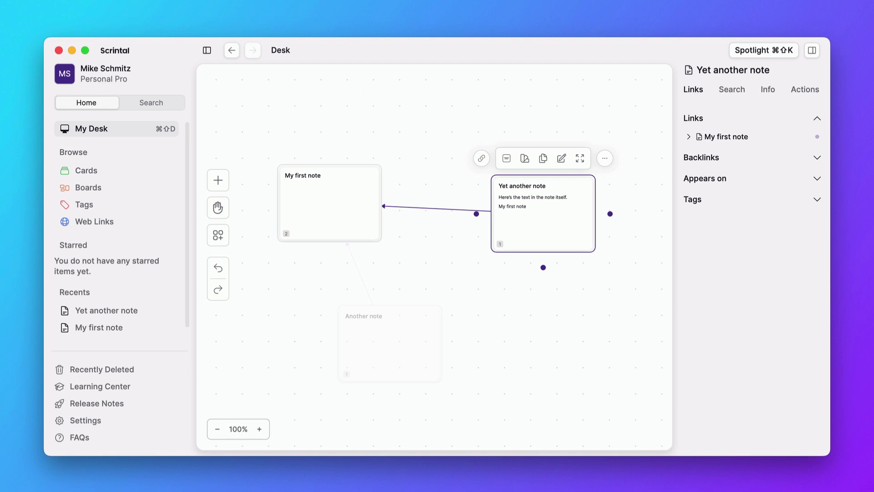
- Move Yet another note down beside Another note and add a new board to the Desk
click(458, 292)
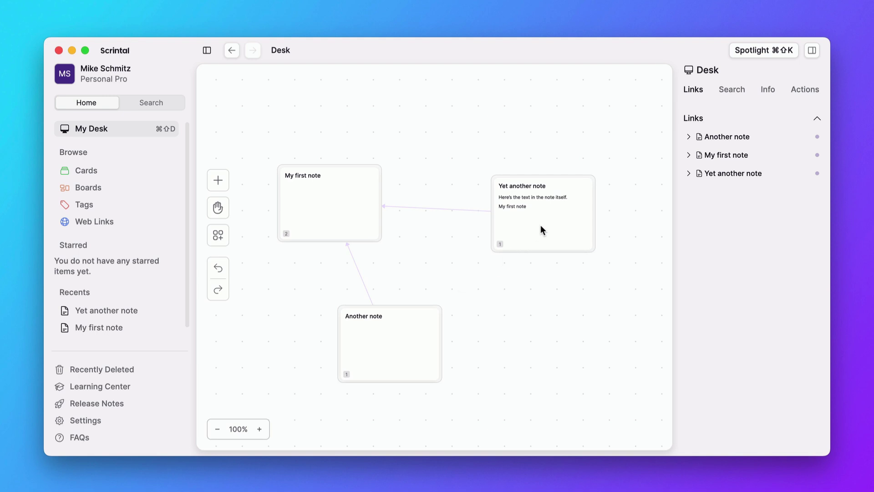
drag(541, 229, 538, 356)
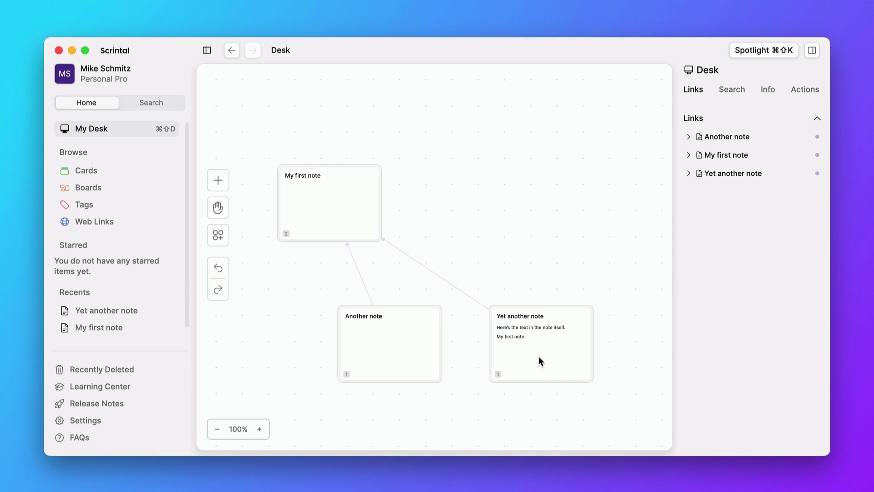
click(219, 187)
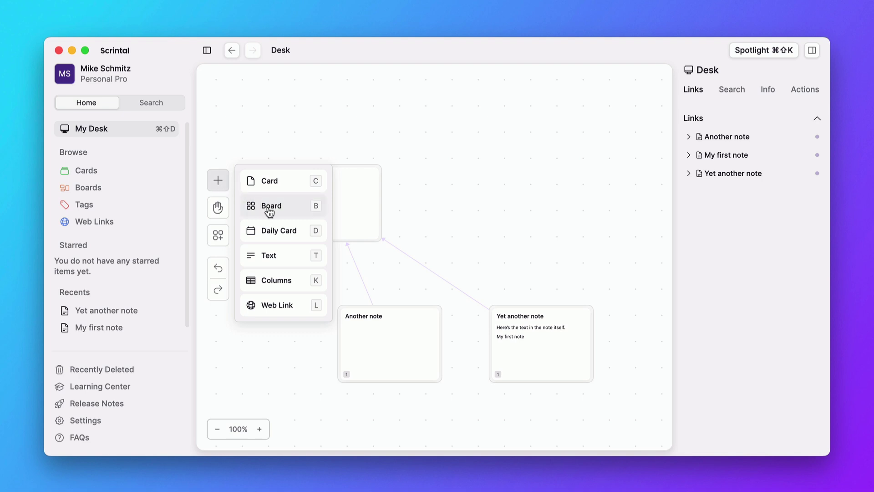
drag(267, 211, 479, 137)
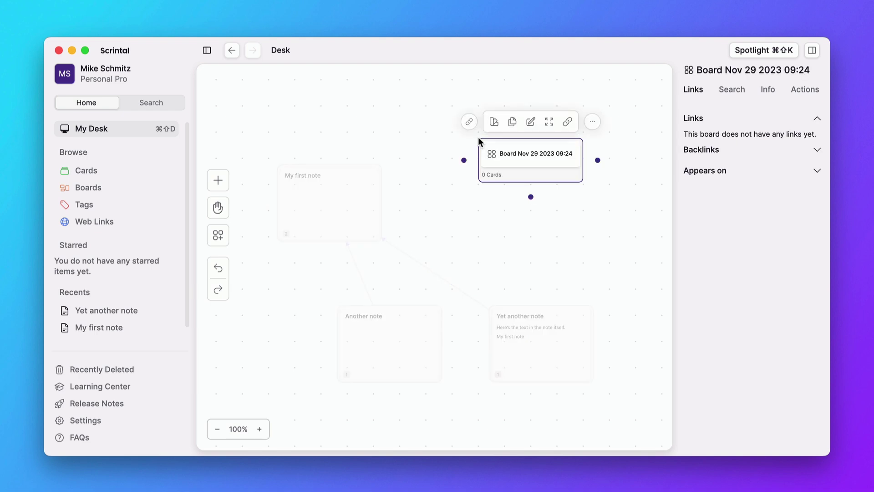
- Open the new board and rename it 'Demo Board'
double_click(512, 153)
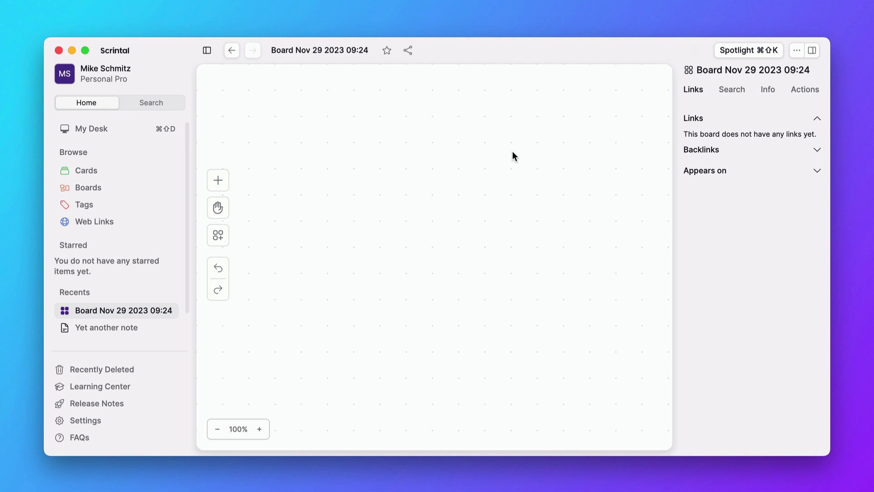
click(330, 51)
text(Demo Board)
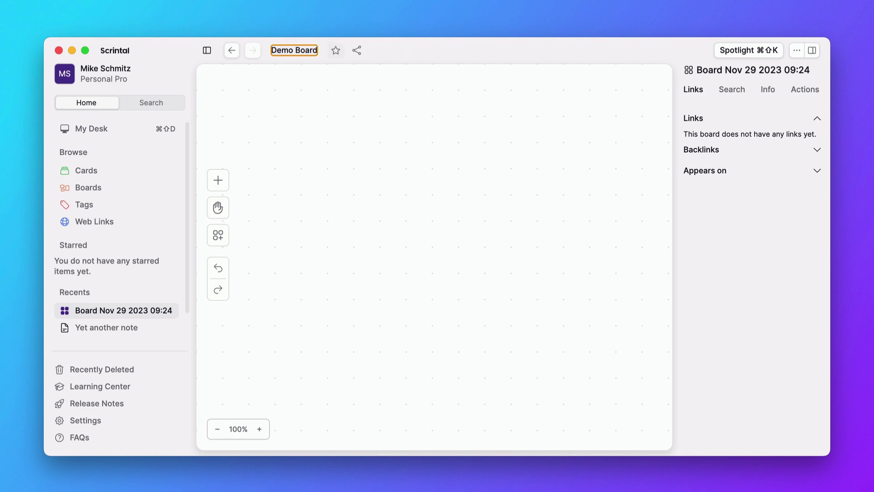
key(Return)
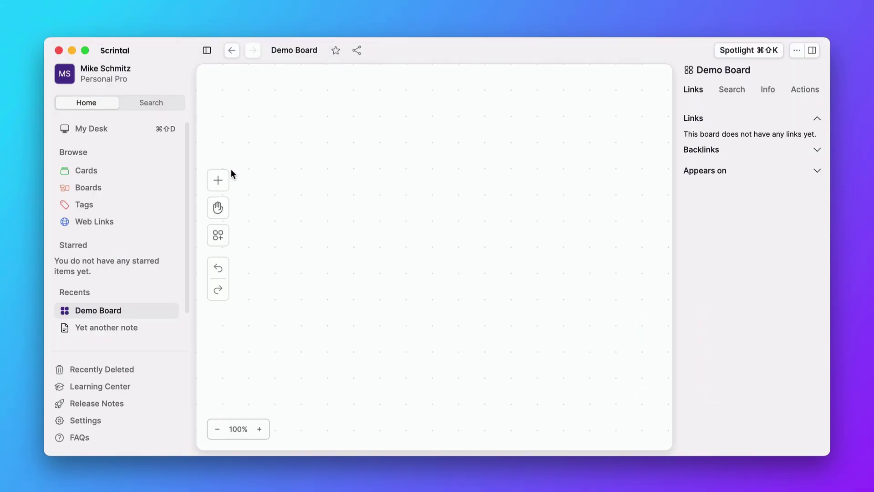
- Add a column group to the board with its first column titled Backlog
click(223, 181)
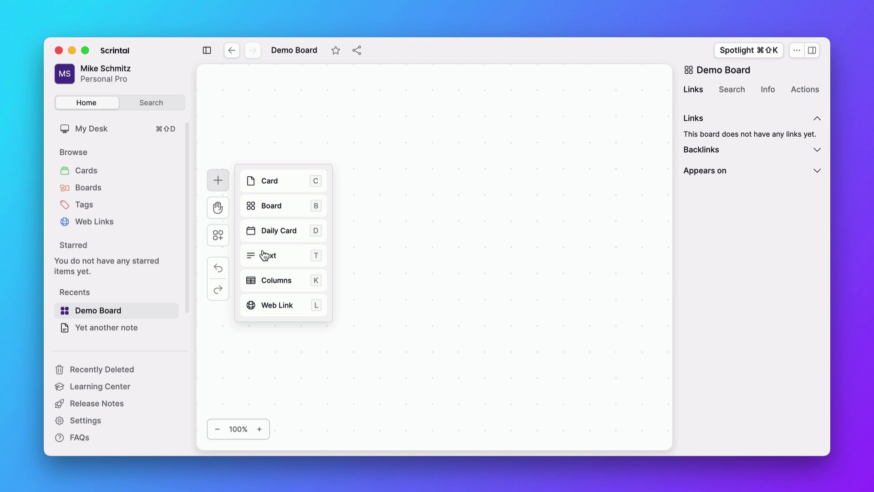
click(274, 281)
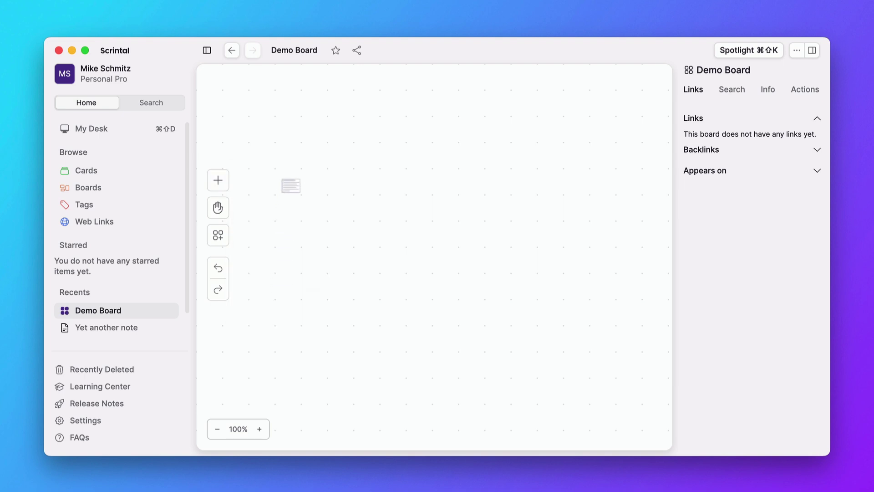
click(283, 168)
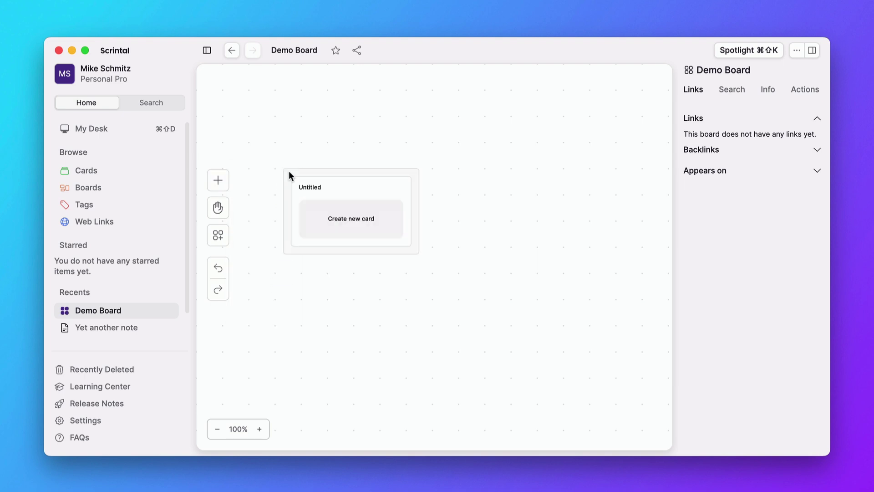
click(306, 184)
double_click(306, 184)
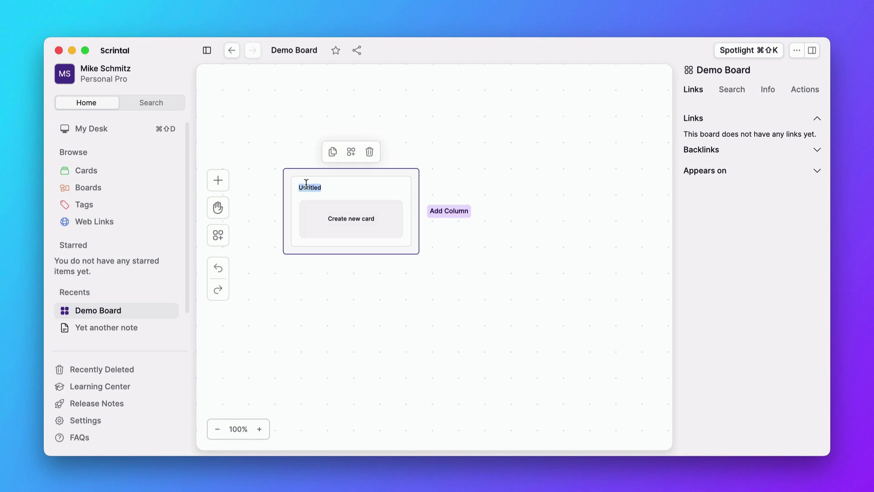
text(Backlog)
key(Return)
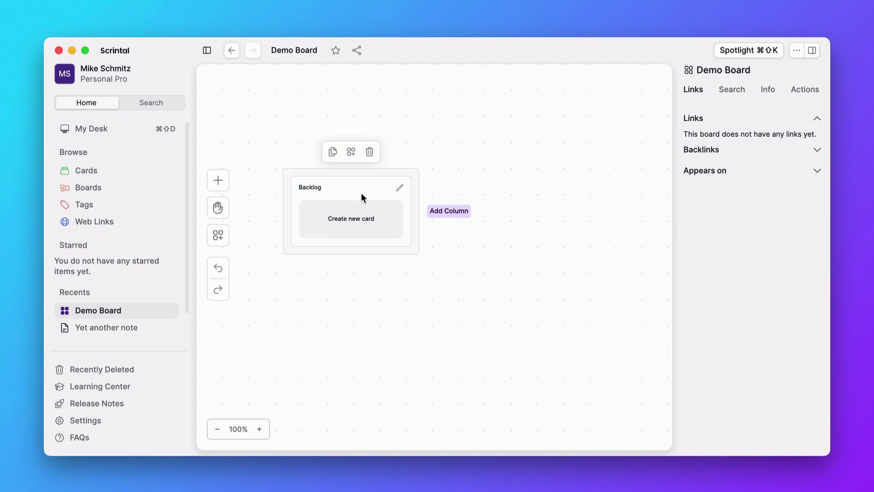
- Add a second column titled In Progress beside Backlog
click(443, 208)
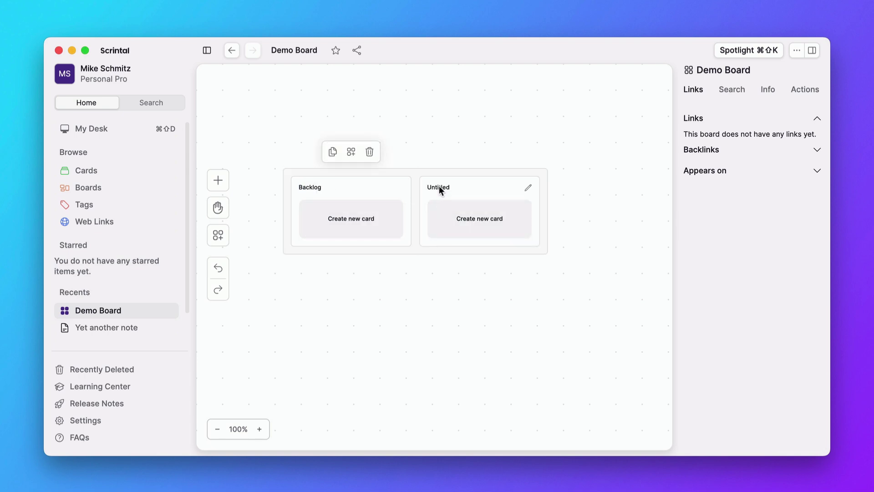
click(439, 187)
double_click(439, 186)
text(In Progress)
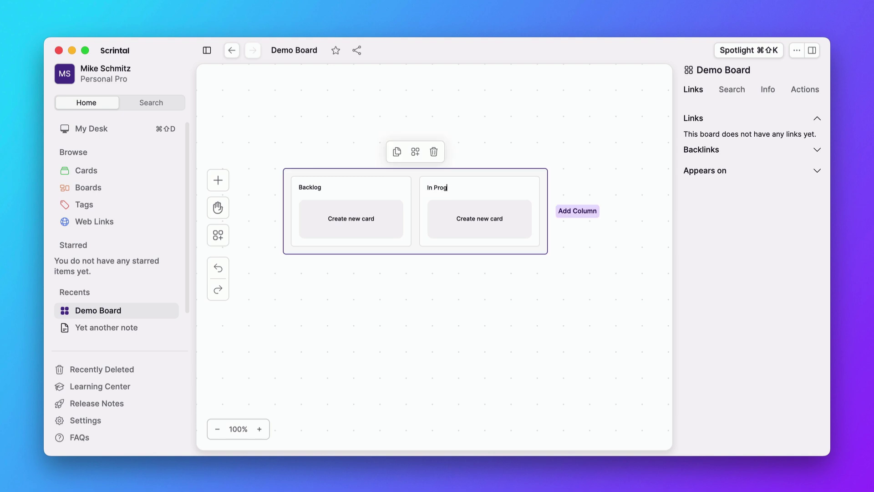
- Add a third column titled Done
click(575, 207)
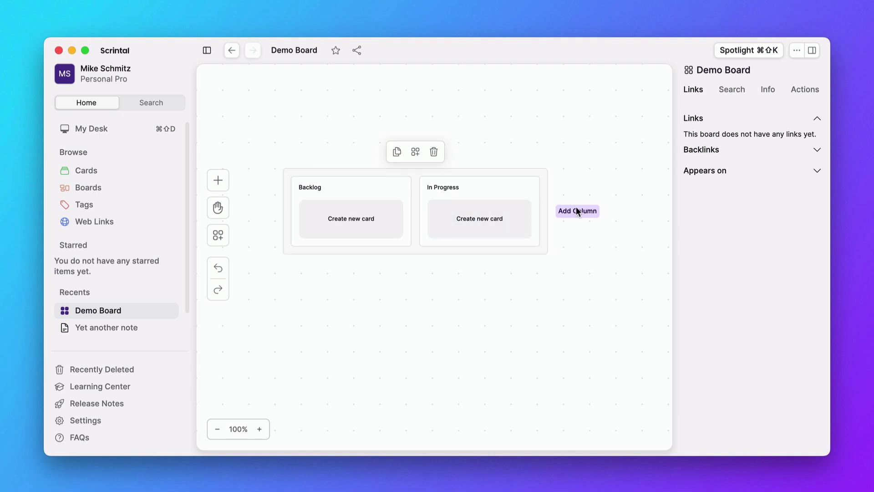
click(570, 186)
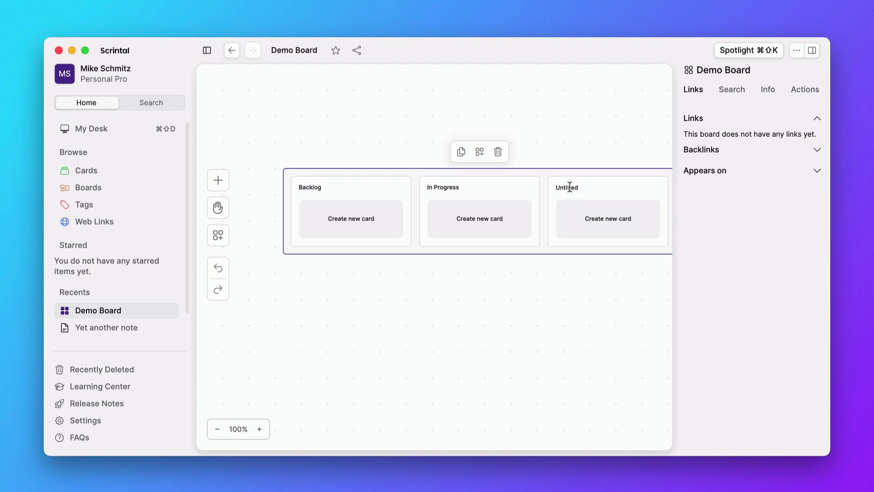
double_click(569, 187)
text(Done)
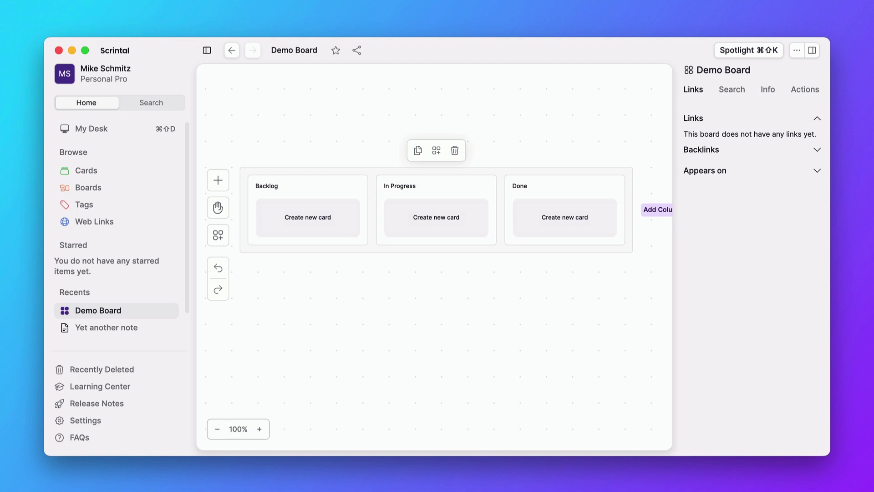
click(449, 215)
- Title the card 'Scrintal Video', list steps Research Scrintal through Publish, and tag it #pkm
click(406, 136)
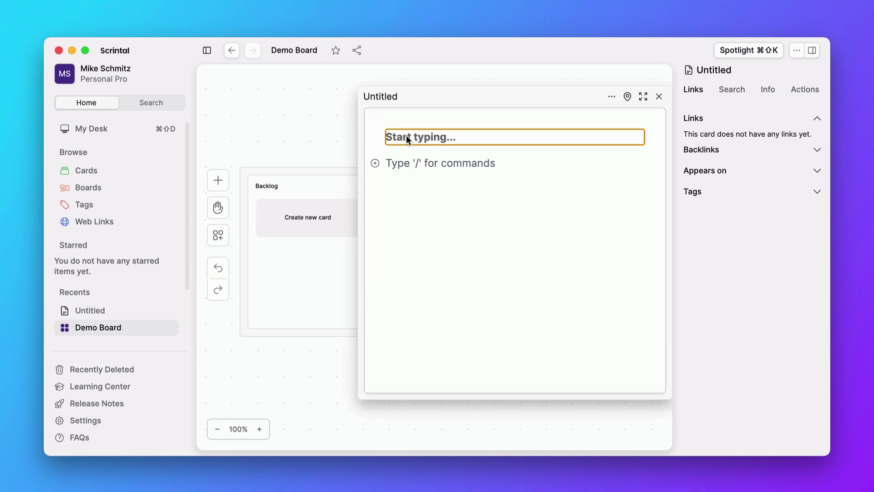
text(Scrintal Video)
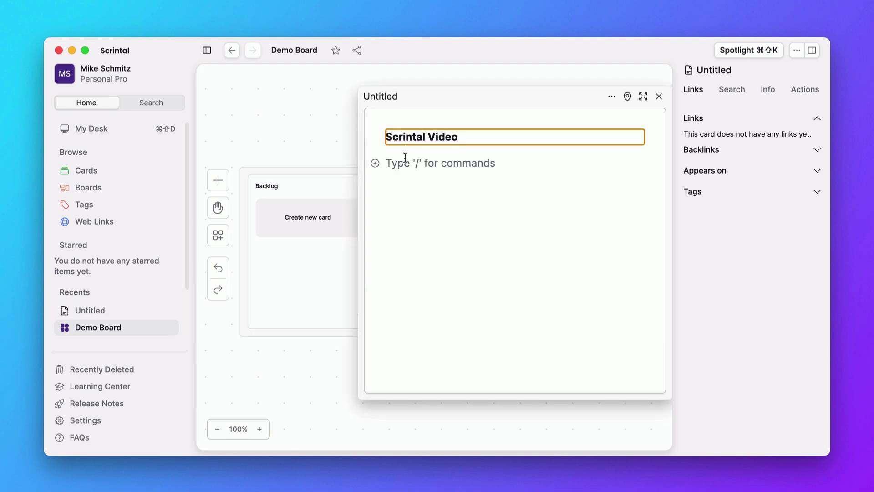
click(405, 159)
text(- Research Scrintal)
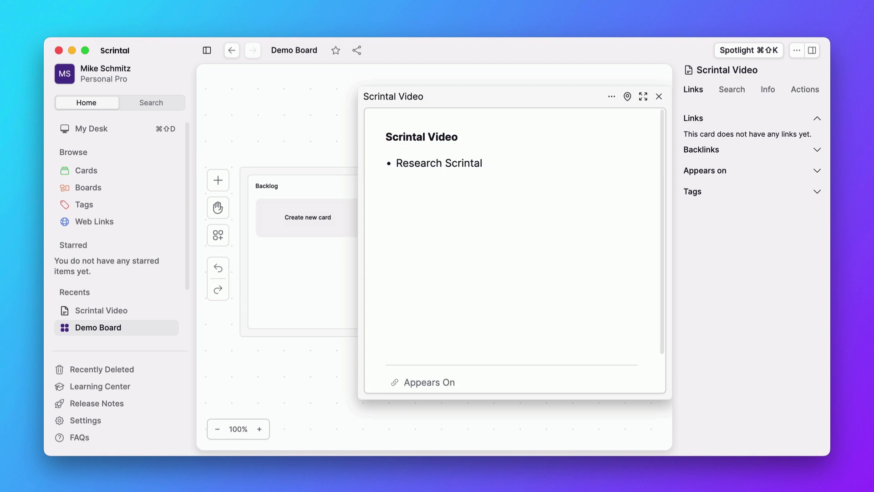
key(Return)
text(Write outline Re)
text(cord screencast )
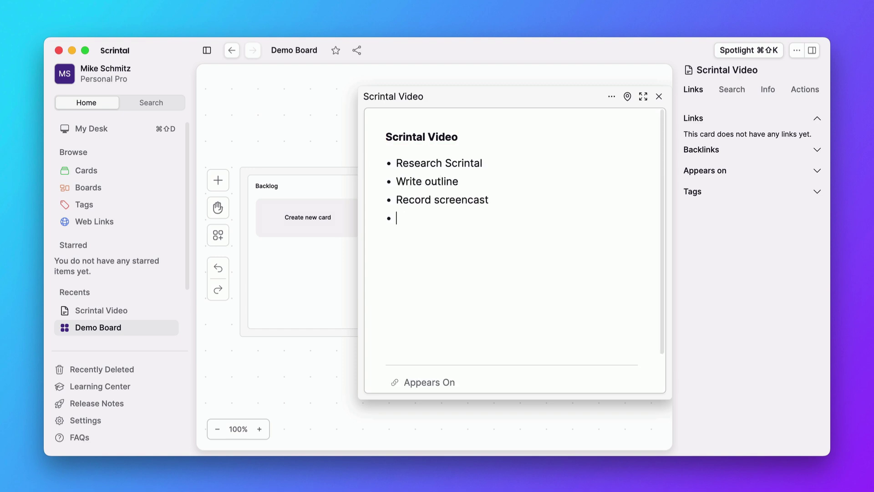
text(Record talking head video Edit video)
key(Return)
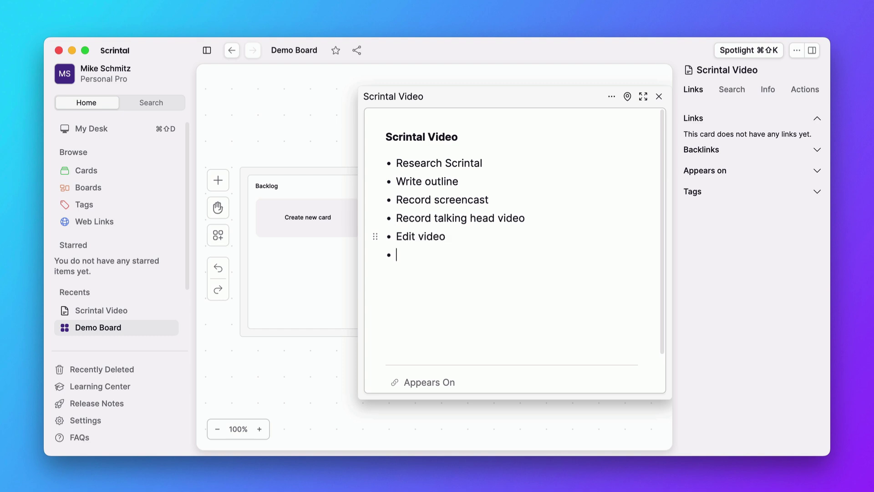
text(Publish)
key(Return)
key(Return)
text(#pkm)
key(Return)
scroll(485, 299, down, 4)
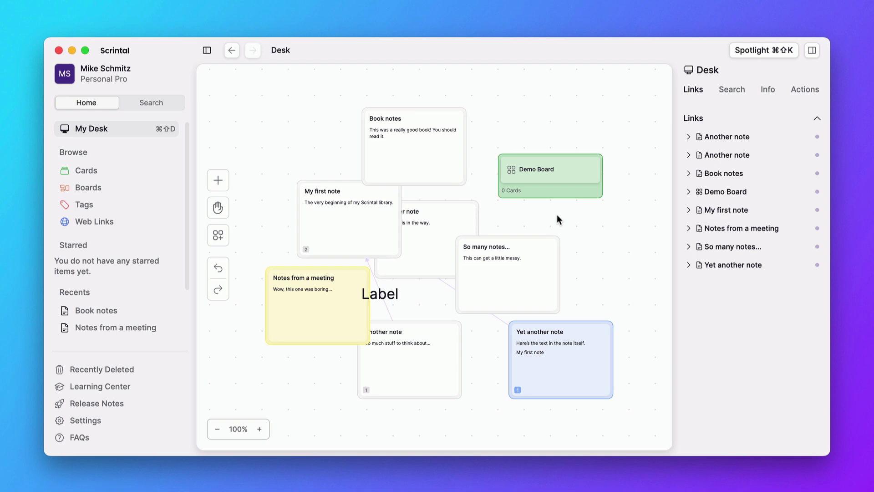
- Auto-organize all Desk cards with Organize, then zoom in on the result
right_click(499, 220)
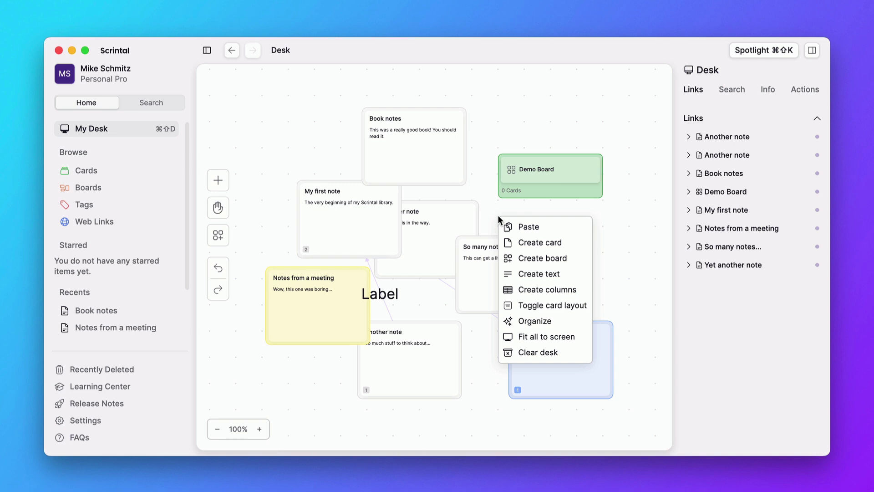
click(530, 321)
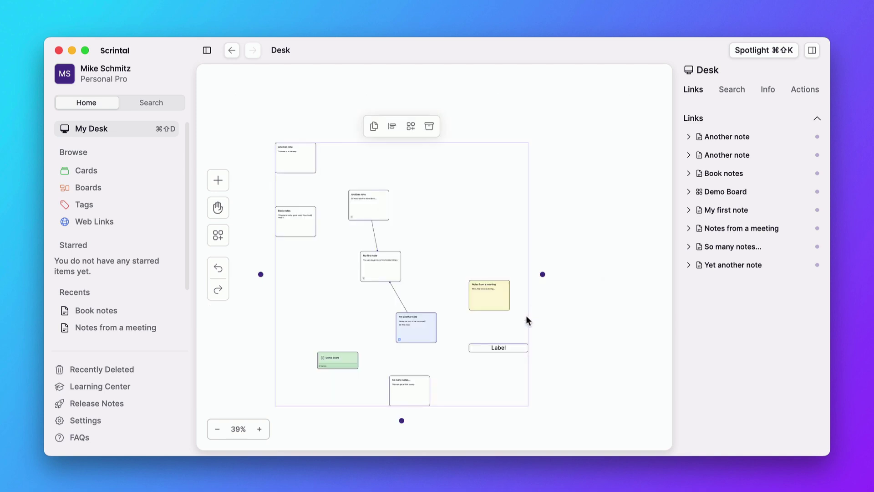
click(538, 317)
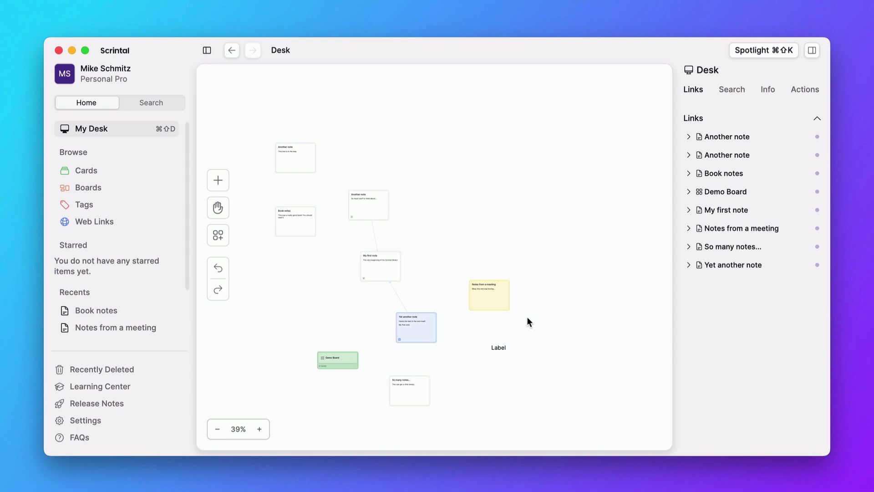
click(262, 429)
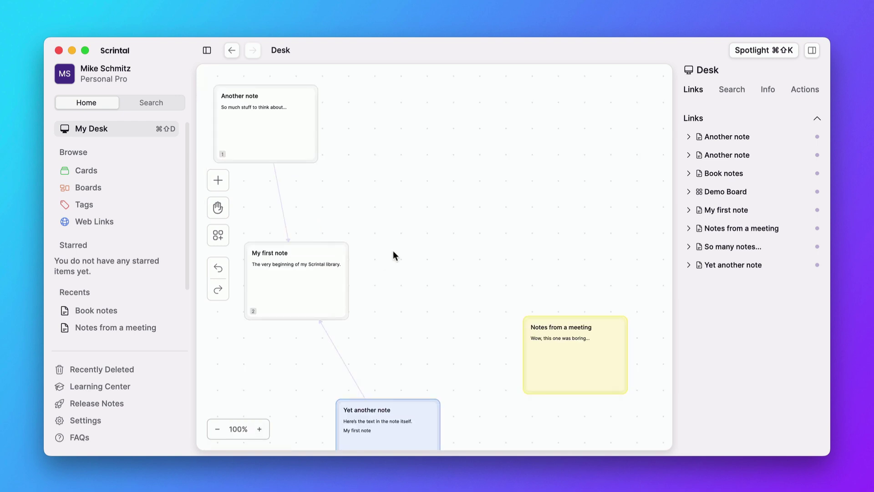
scroll(393, 252, down, 5)
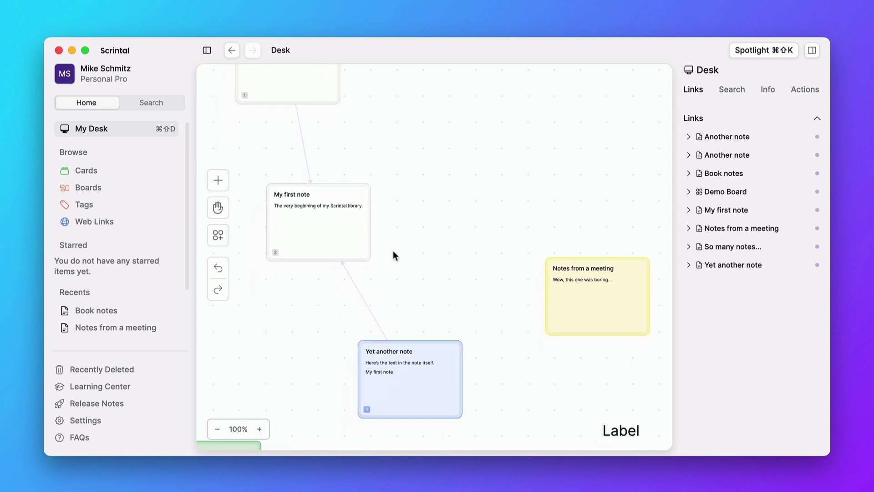
- Clear all items from the Desk, then view the Cards library
right_click(292, 281)
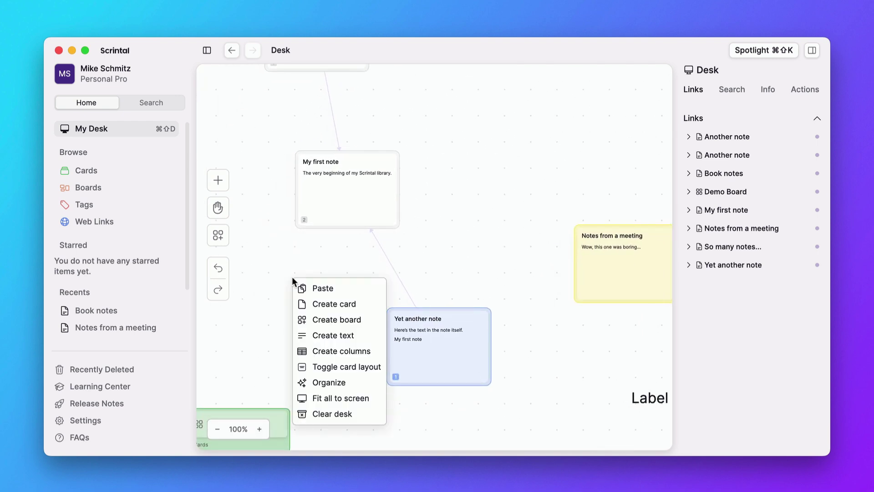
click(341, 414)
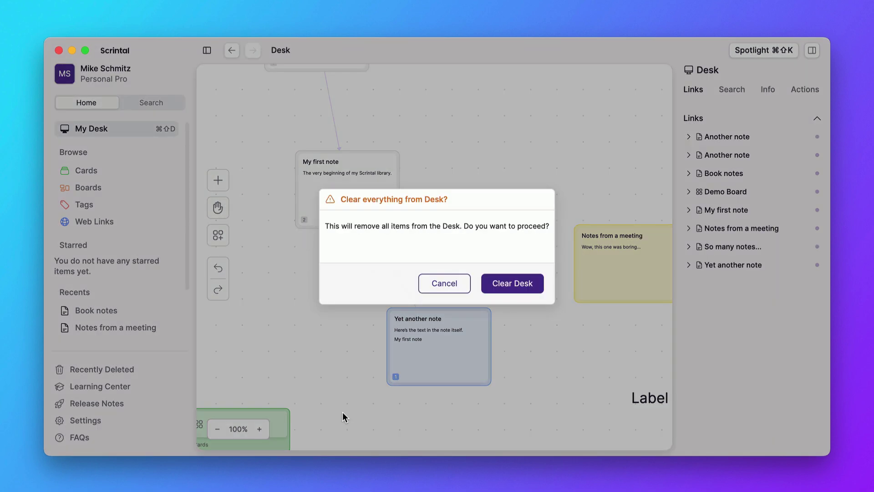
click(512, 283)
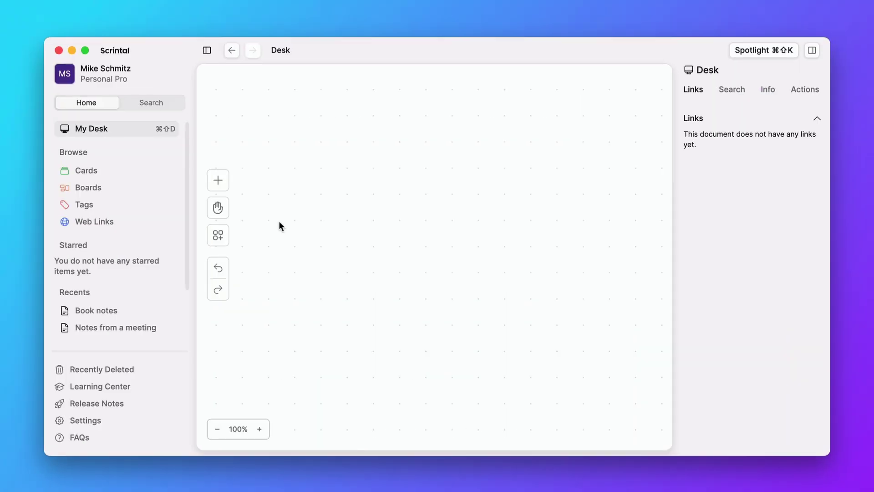
click(138, 176)
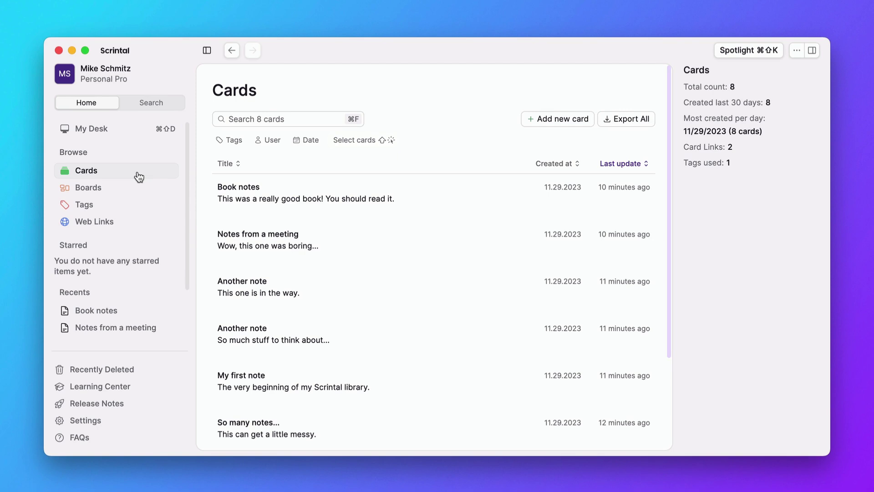
- Import the Obsidian University Starter Vault folder's notes into Scrintal as #imported cards
click(796, 54)
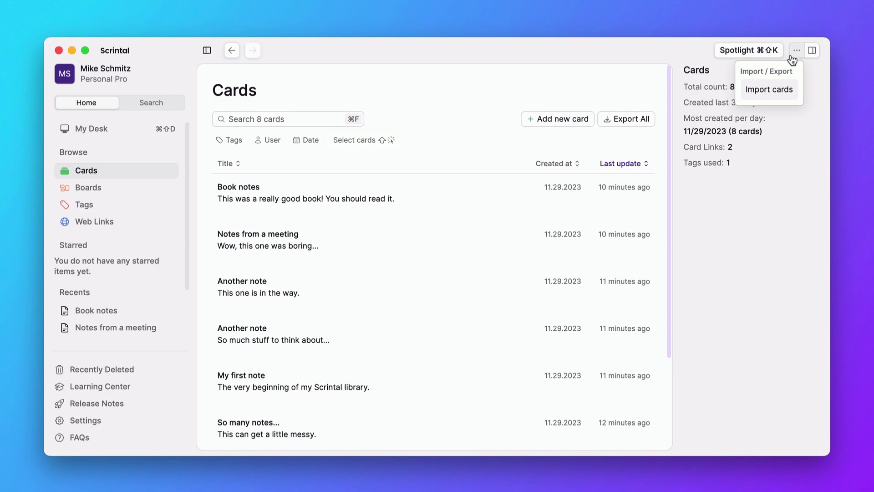
click(769, 90)
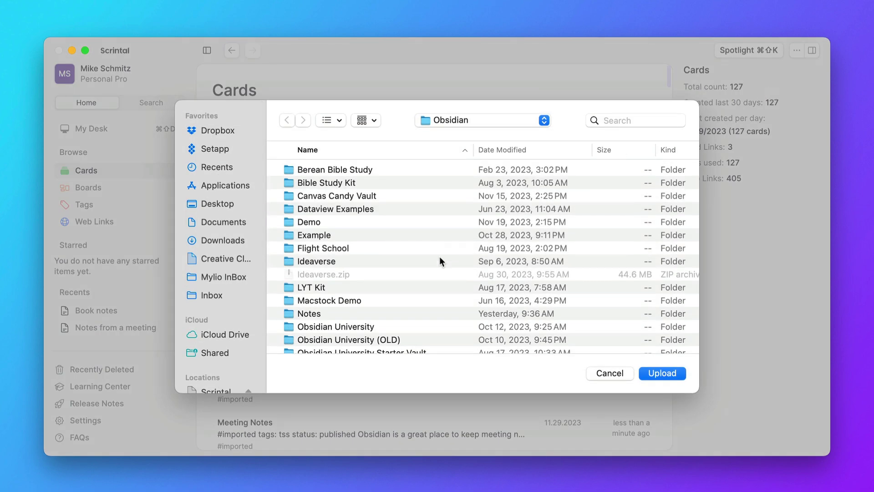
scroll(428, 268, down, 3)
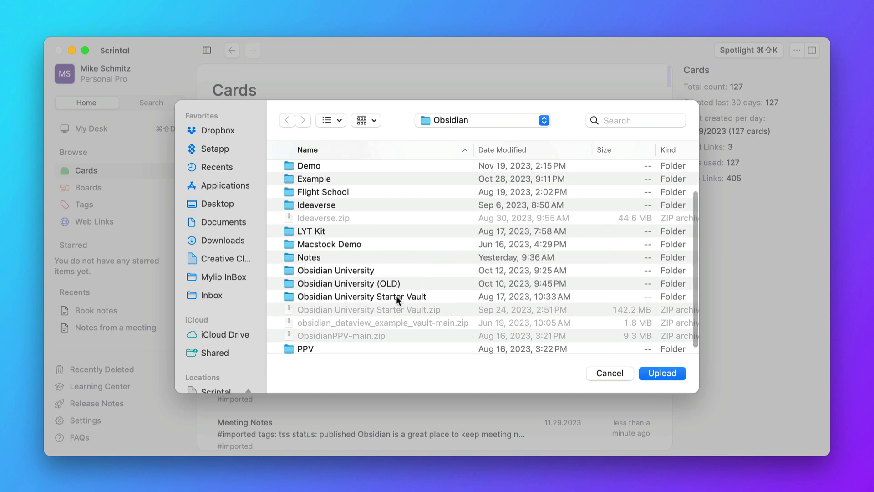
double_click(396, 296)
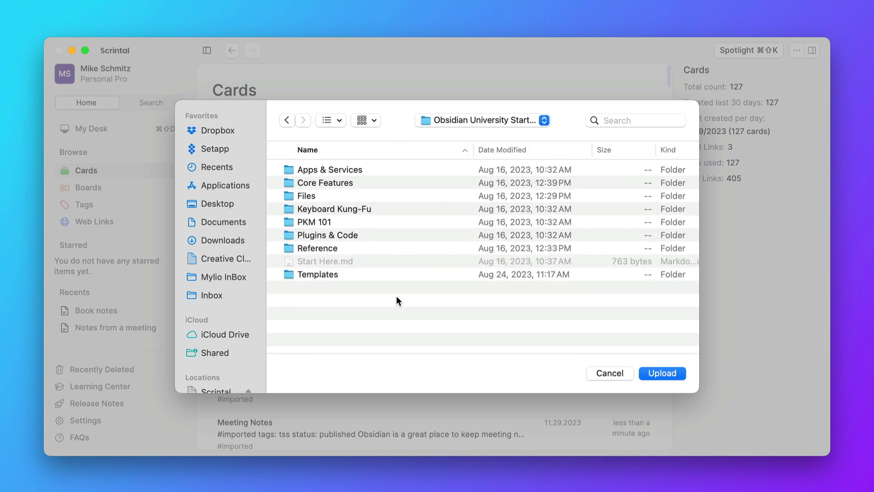
click(656, 373)
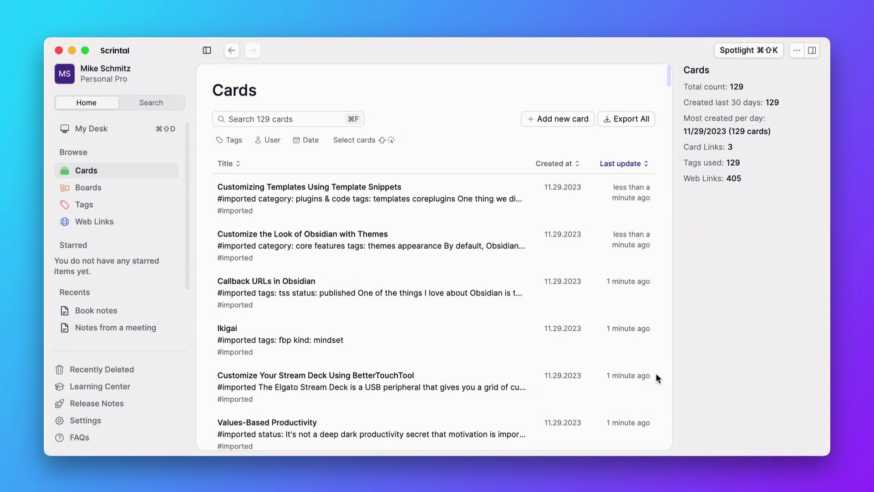